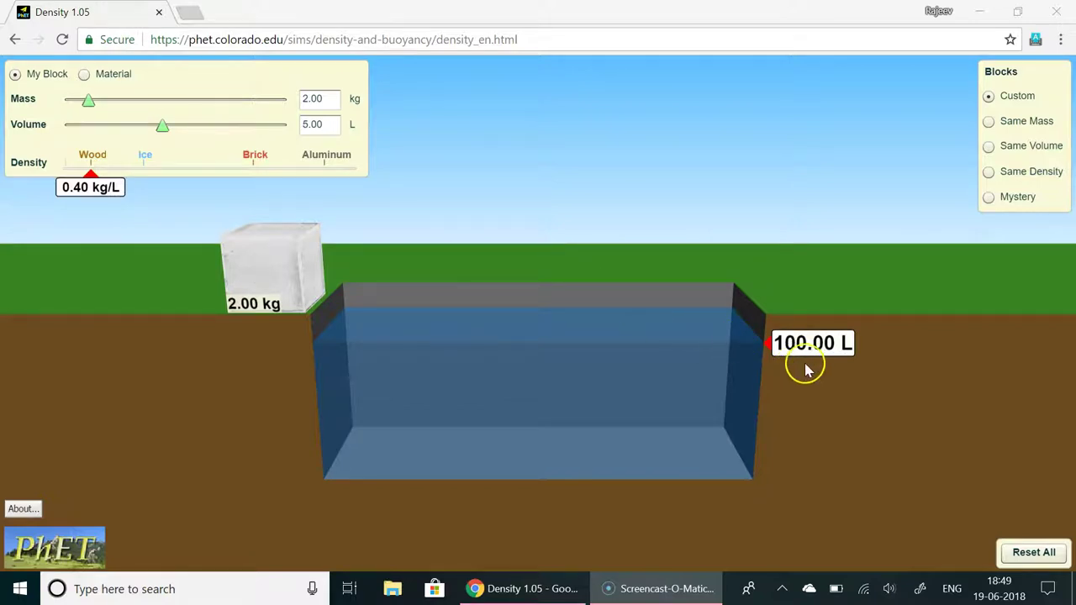
# Drop the 2.00 kg wooden block into the pool so it floats and the water reads 102.00 L
pyautogui.click(274, 263)
pyautogui.moveTo(274, 263); pyautogui.dragTo(567, 274)
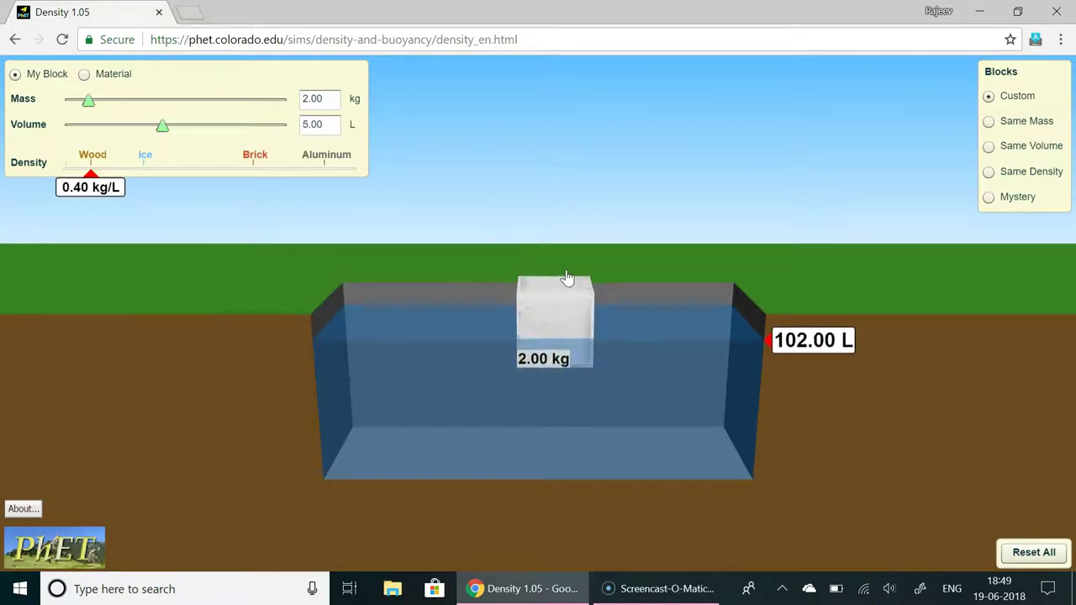
# Capture the screen and draw red arrows on the block labelled mg and buoyant force
pyautogui.press('super+w')
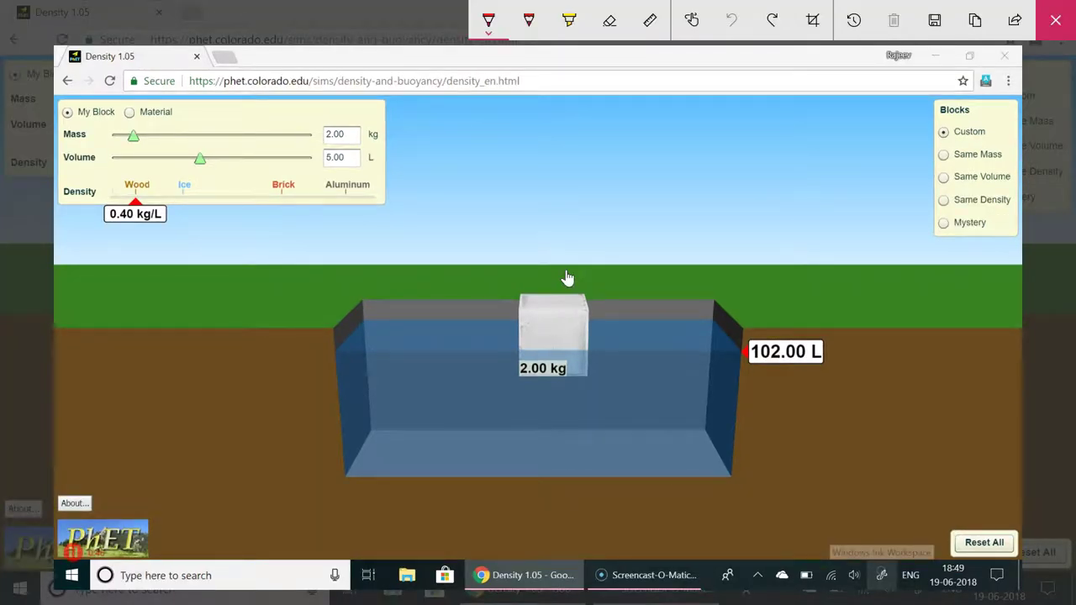
pyautogui.moveTo(548, 338)
pyautogui.mouseDown()
pyautogui.moveTo(548, 420)
pyautogui.moveTo(556, 402)
pyautogui.moveTo(594, 425)
pyautogui.mouseUp()
pyautogui.moveTo(619, 410); pyautogui.dragTo(608, 451)
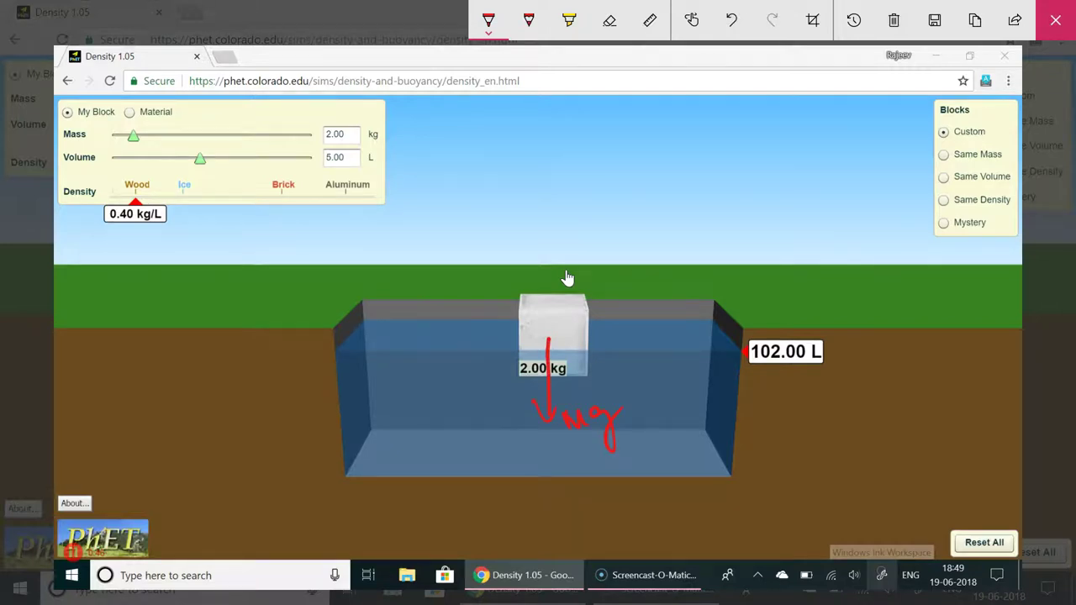
pyautogui.moveTo(546, 236)
pyautogui.mouseDown()
pyautogui.moveTo(548, 336)
pyautogui.moveTo(539, 252)
pyautogui.moveTo(565, 246)
pyautogui.moveTo(573, 259)
pyautogui.moveTo(630, 238)
pyautogui.moveTo(643, 274)
pyautogui.moveTo(651, 227)
pyautogui.moveTo(657, 235)
pyautogui.moveTo(694, 208)
pyautogui.mouseUp()
pyautogui.moveTo(614, 248)
pyautogui.mouseDown()
pyautogui.moveTo(620, 297)
pyautogui.moveTo(637, 262)
pyautogui.moveTo(677, 239)
pyautogui.mouseUp()
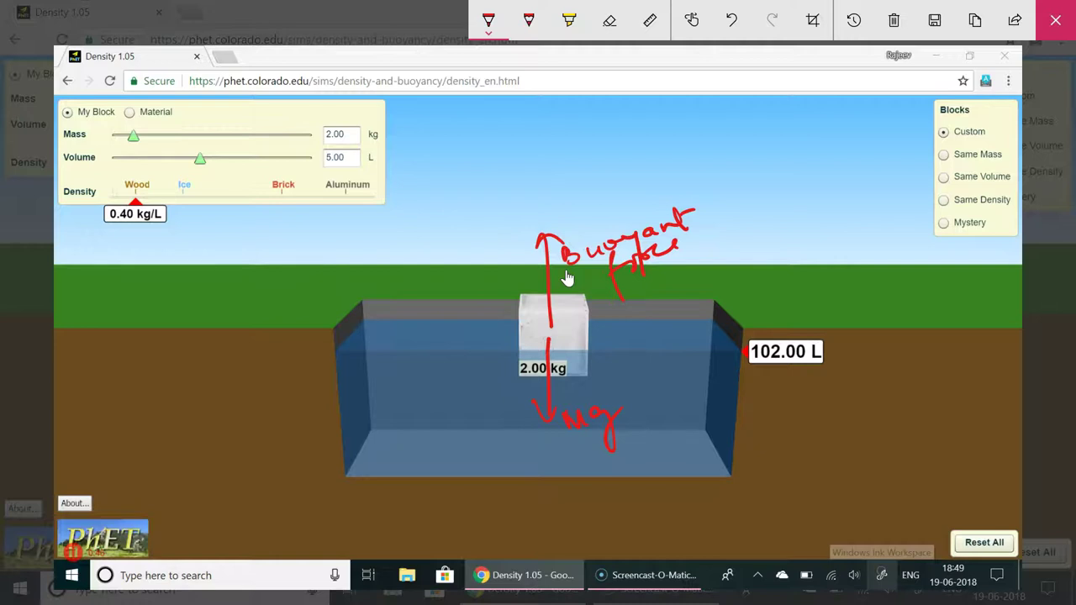
# Box the 2.00 kg label, circle 102.00 L, and note the 100-to-102 rise as 2 L of water
pyautogui.moveTo(516, 372)
pyautogui.mouseDown()
pyautogui.moveTo(582, 373)
pyautogui.moveTo(585, 345)
pyautogui.mouseUp()
pyautogui.moveTo(743, 346); pyautogui.dragTo(789, 335)
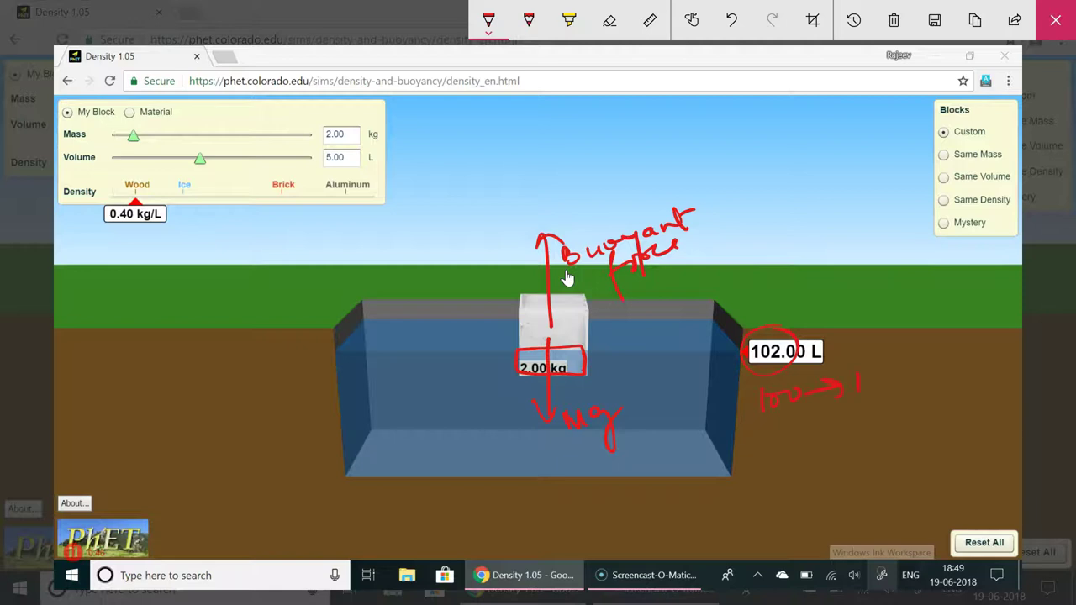
pyautogui.moveTo(869, 373); pyautogui.dragTo(899, 370)
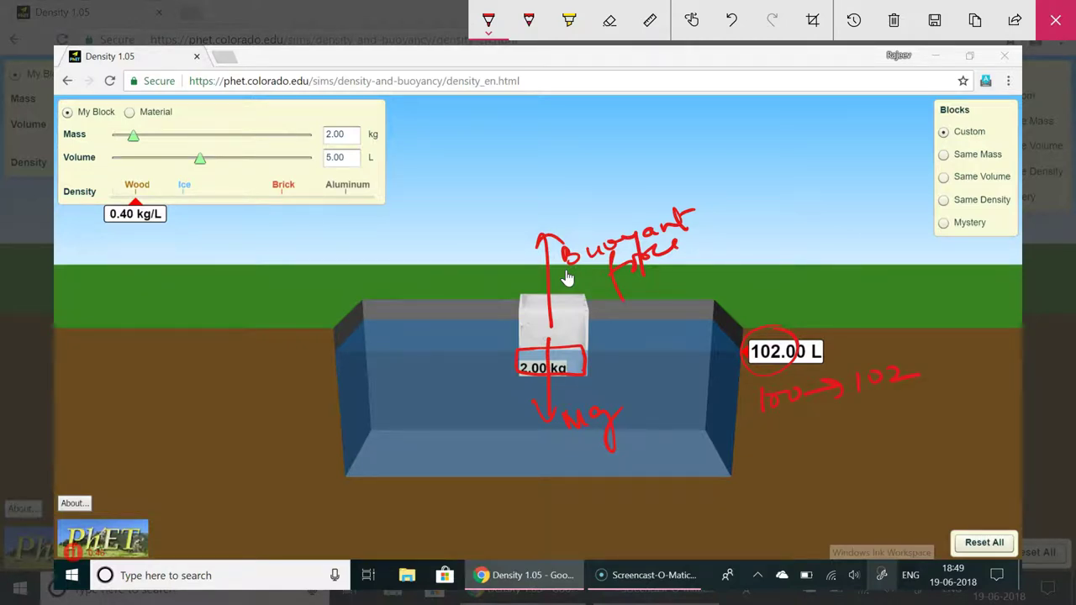
pyautogui.moveTo(787, 436); pyautogui.dragTo(792, 452)
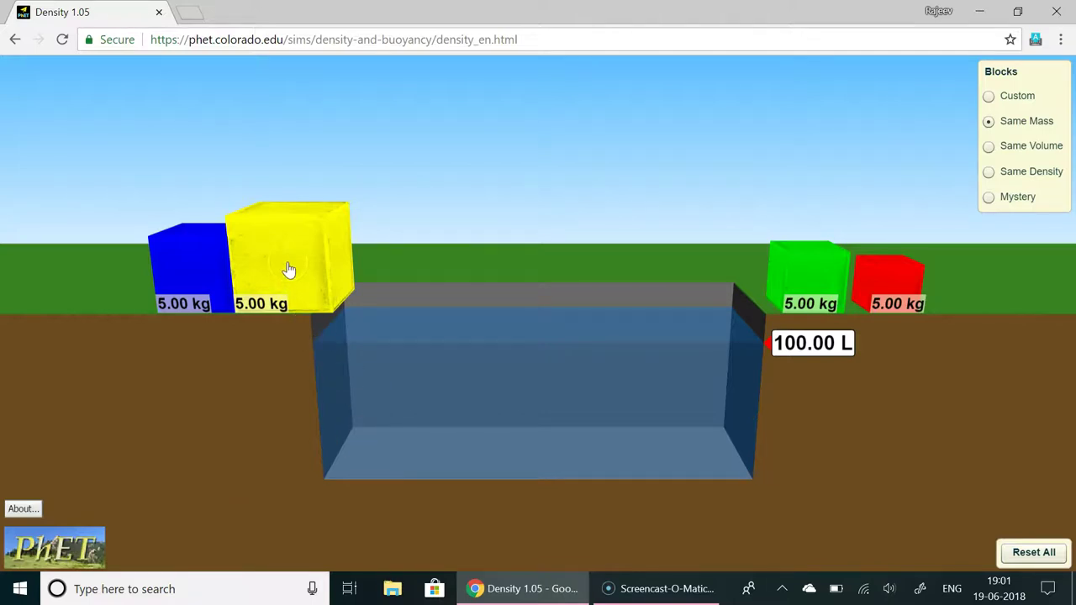
# Nudge the yellow 5.00 kg block toward the water tank
pyautogui.moveTo(288, 269); pyautogui.dragTo(300, 249)
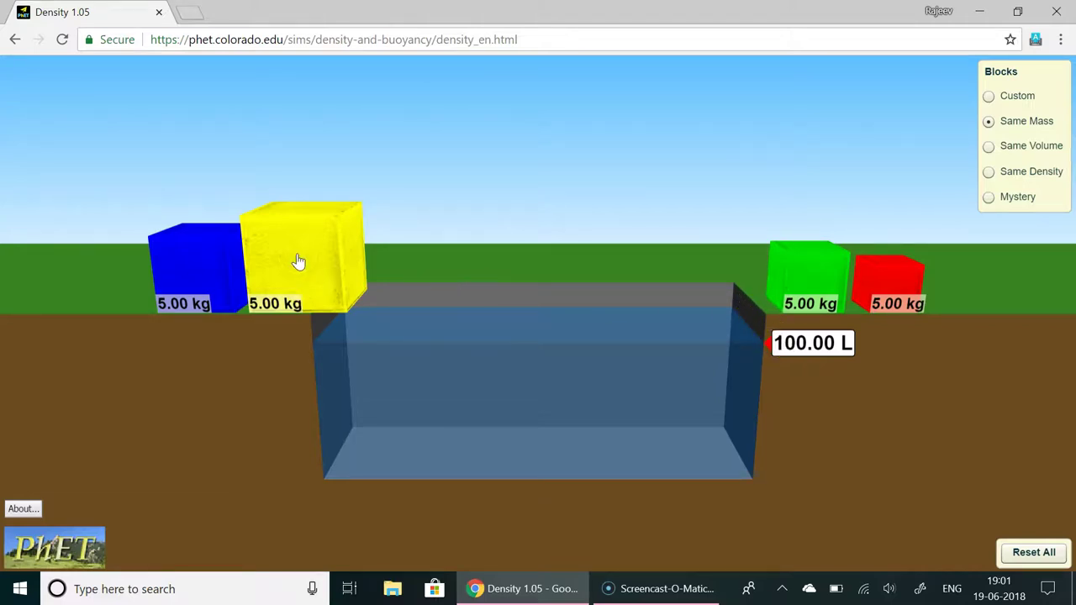
# Float the yellow block at 105.00 L, then lift the red block off the ground beside it
pyautogui.moveTo(298, 261); pyautogui.dragTo(504, 262)
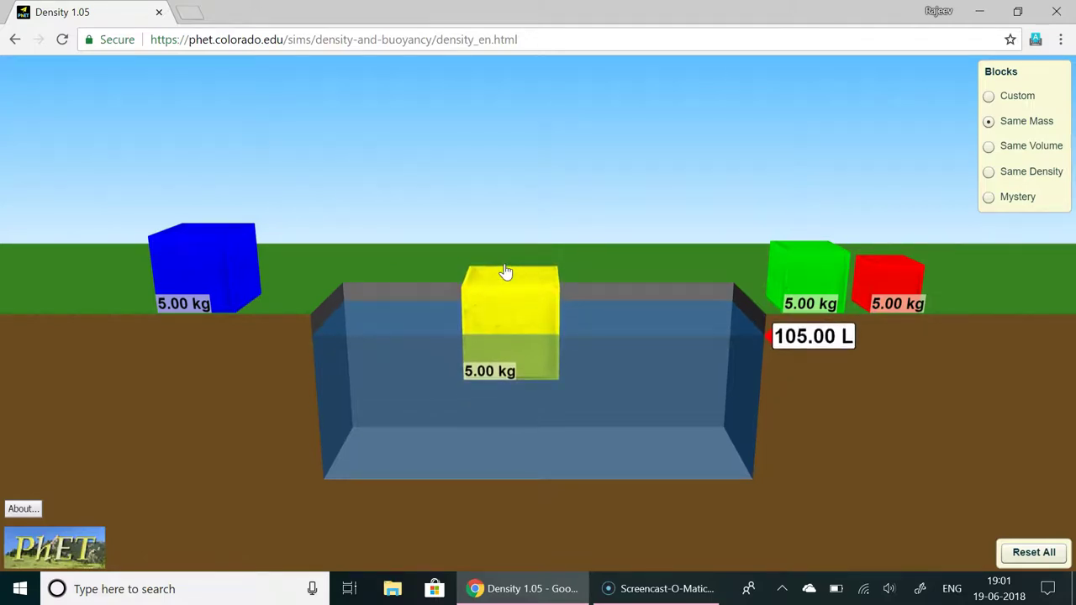
pyautogui.click(632, 291)
pyautogui.click(905, 290)
pyautogui.moveTo(905, 290); pyautogui.dragTo(821, 278)
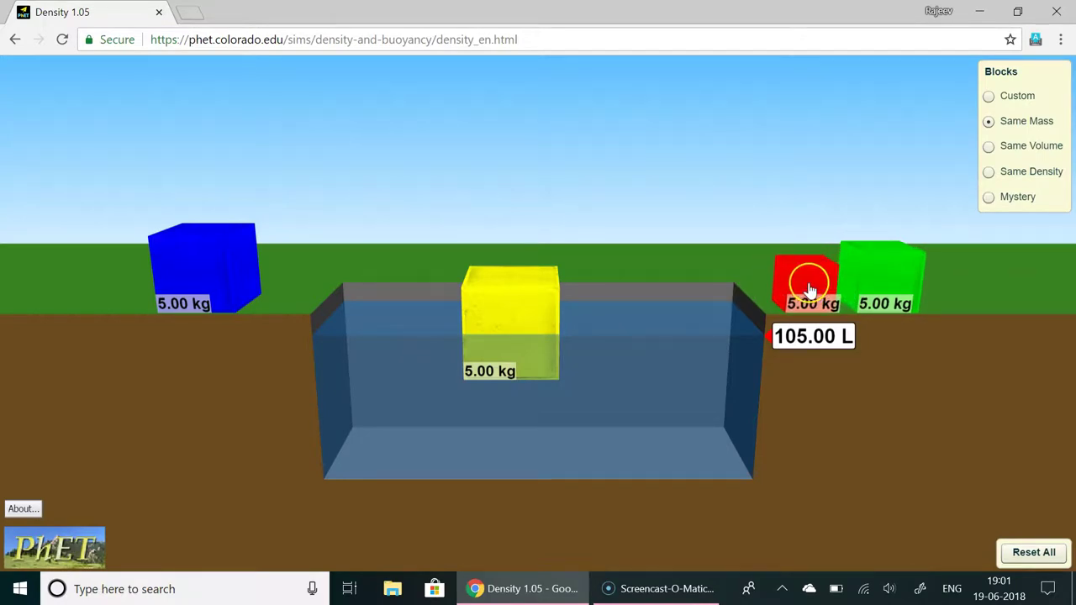
pyautogui.click(803, 288)
pyautogui.moveTo(803, 288)
pyautogui.mouseDown()
pyautogui.moveTo(792, 227)
pyautogui.moveTo(703, 199)
pyautogui.moveTo(556, 172)
pyautogui.moveTo(504, 210)
pyautogui.moveTo(708, 213)
pyautogui.moveTo(787, 283)
pyautogui.mouseUp()
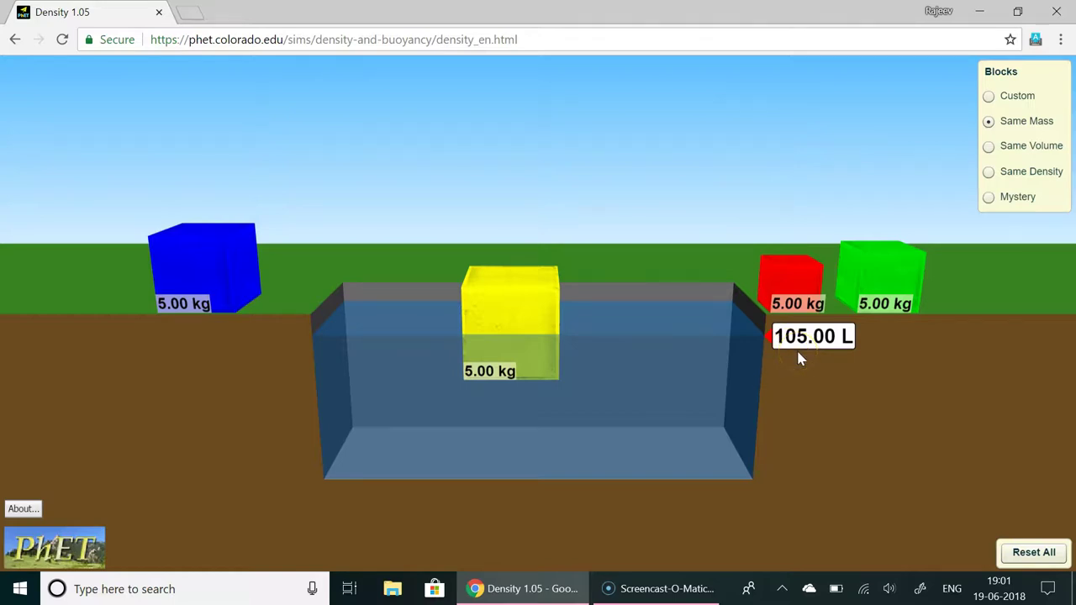
pyautogui.moveTo(785, 288)
pyautogui.mouseDown()
pyautogui.moveTo(610, 193)
pyautogui.moveTo(509, 204)
pyautogui.moveTo(714, 196)
pyautogui.moveTo(799, 254)
pyautogui.moveTo(787, 276)
pyautogui.mouseUp()
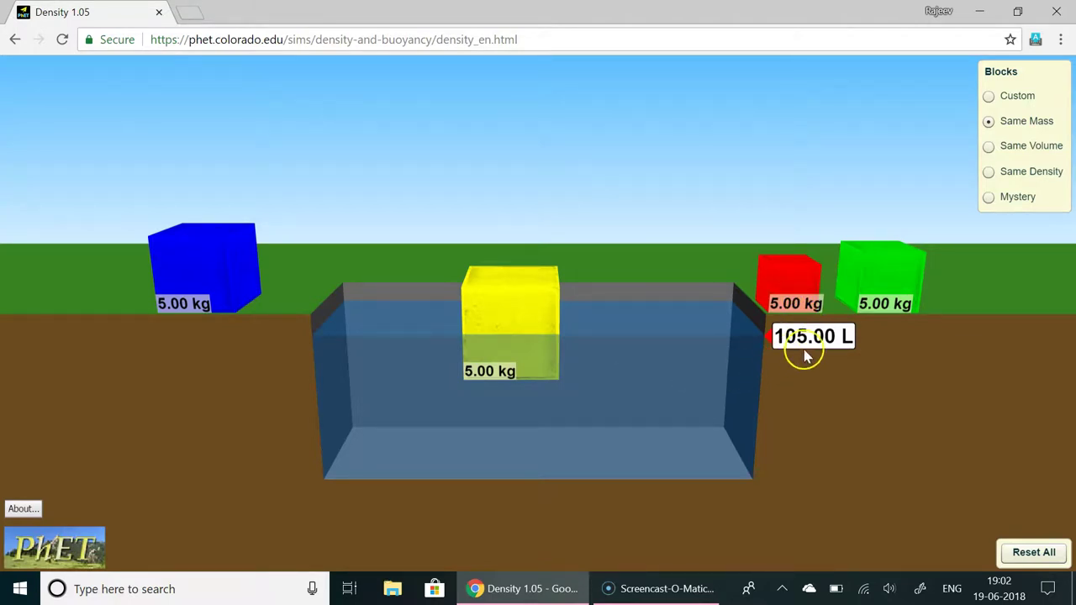
# Rest the red 5.00 kg block atop the floating yellow block, bringing the water to 110.00 L
pyautogui.moveTo(780, 288); pyautogui.dragTo(496, 243)
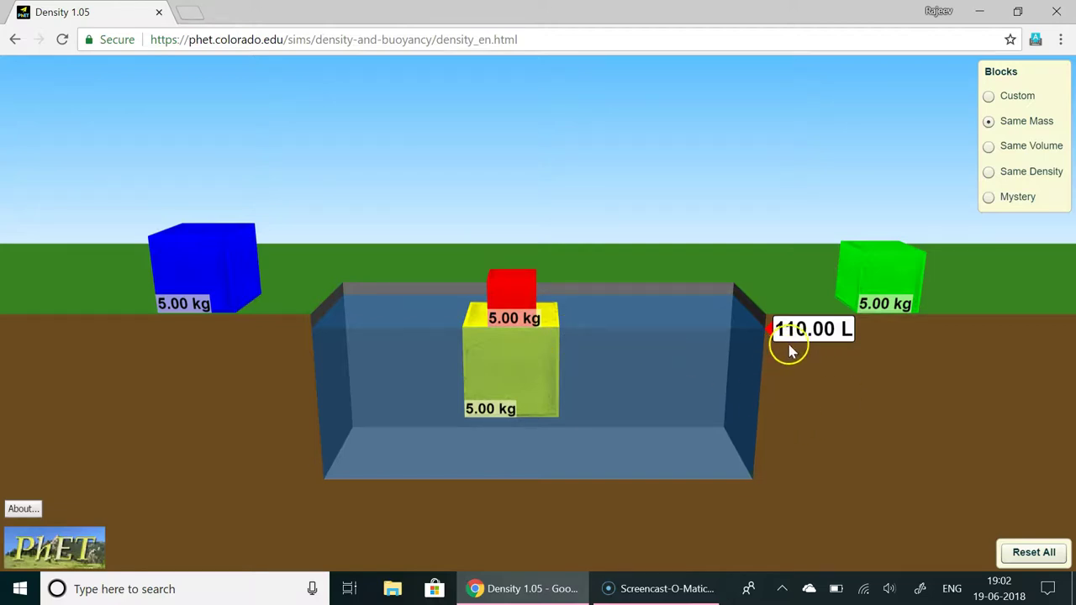
pyautogui.moveTo(648, 420)
pyautogui.mouseDown()
pyautogui.moveTo(684, 384)
pyautogui.moveTo(713, 423)
pyautogui.moveTo(649, 413)
pyautogui.mouseUp()
pyautogui.click(515, 290)
pyautogui.click(516, 296)
pyautogui.moveTo(506, 250)
pyautogui.mouseDown()
pyautogui.moveTo(501, 232)
pyautogui.moveTo(507, 278)
pyautogui.mouseUp()
pyautogui.click(536, 284)
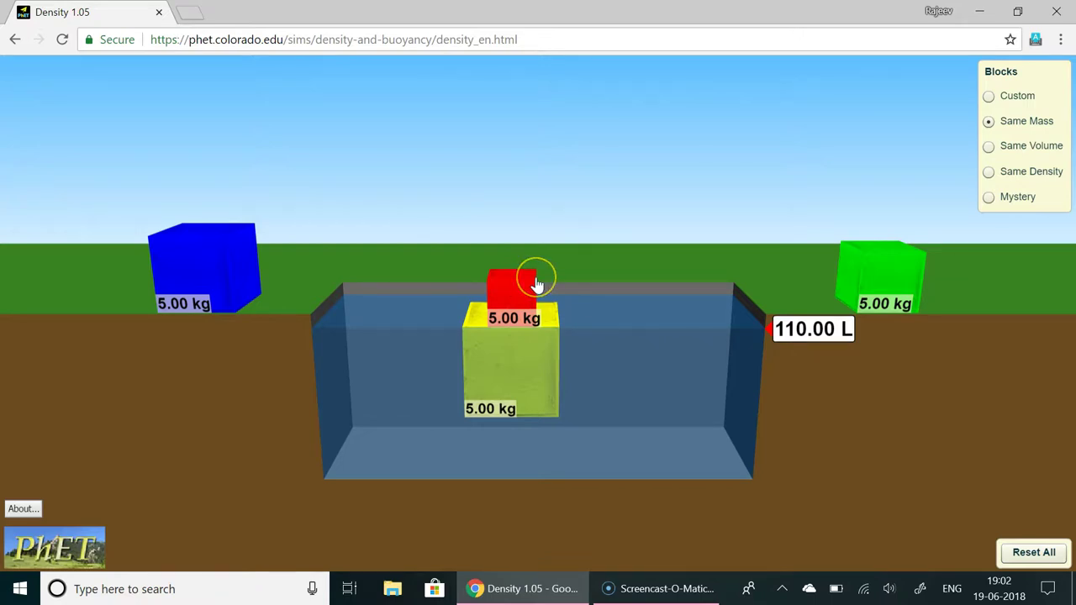
pyautogui.moveTo(640, 349); pyautogui.dragTo(630, 401)
# Pull the red block off the yellow one so it sinks to 106.25 L, then capture the screen
pyautogui.click(509, 288)
pyautogui.moveTo(518, 295); pyautogui.dragTo(614, 224)
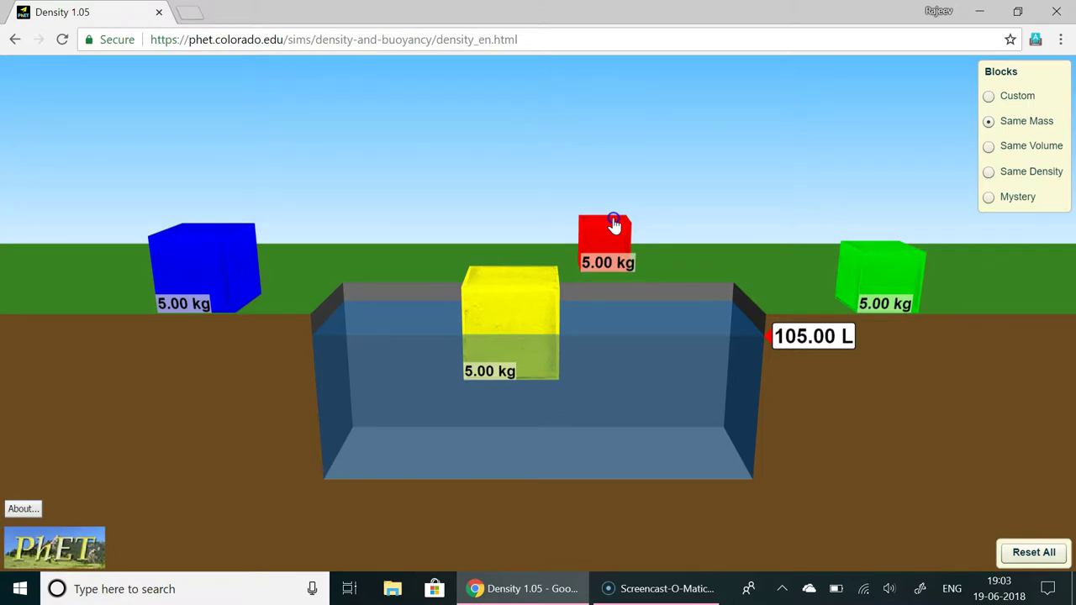
pyautogui.moveTo(615, 224); pyautogui.dragTo(614, 224)
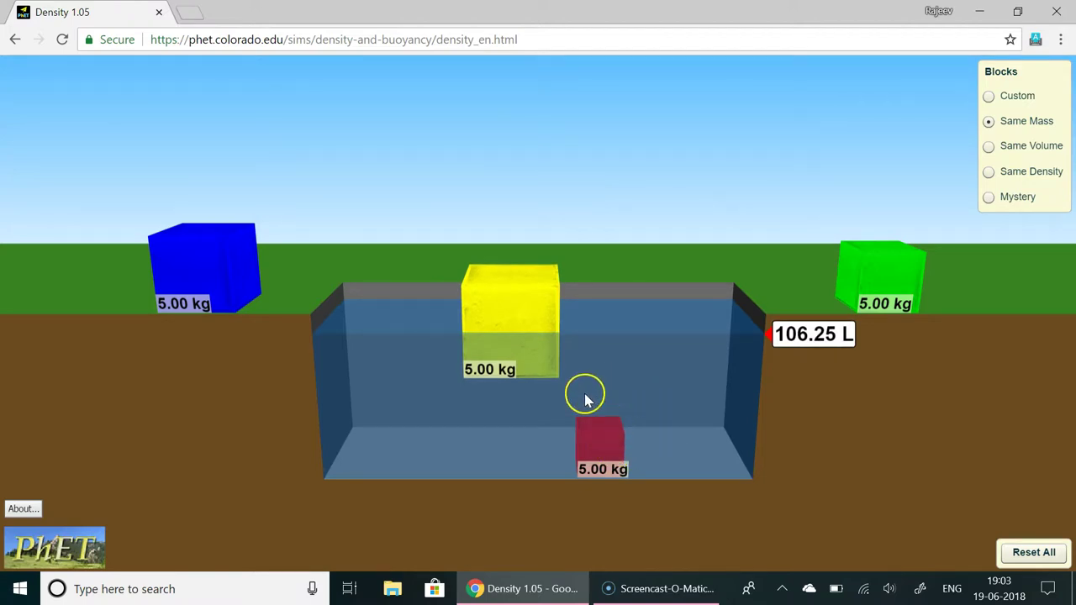
pyautogui.press('super+w')
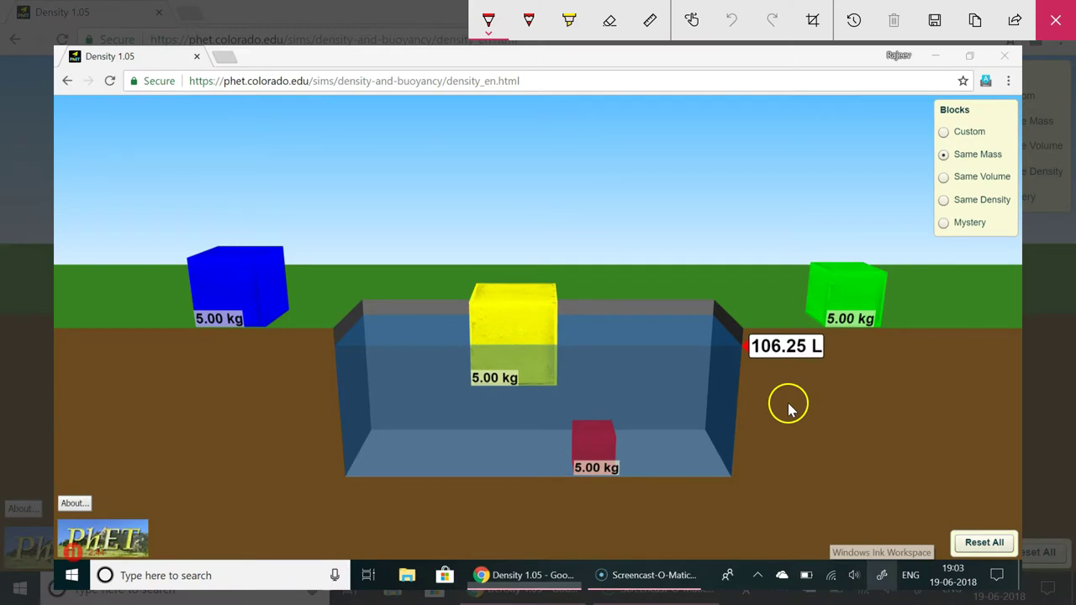
# Circle the sunk red block and draw arrows labelled 1.25 kgf upward and 5 kgf downward
pyautogui.moveTo(575, 421)
pyautogui.mouseDown()
pyautogui.moveTo(575, 475)
pyautogui.moveTo(641, 438)
pyautogui.moveTo(580, 419)
pyautogui.mouseUp()
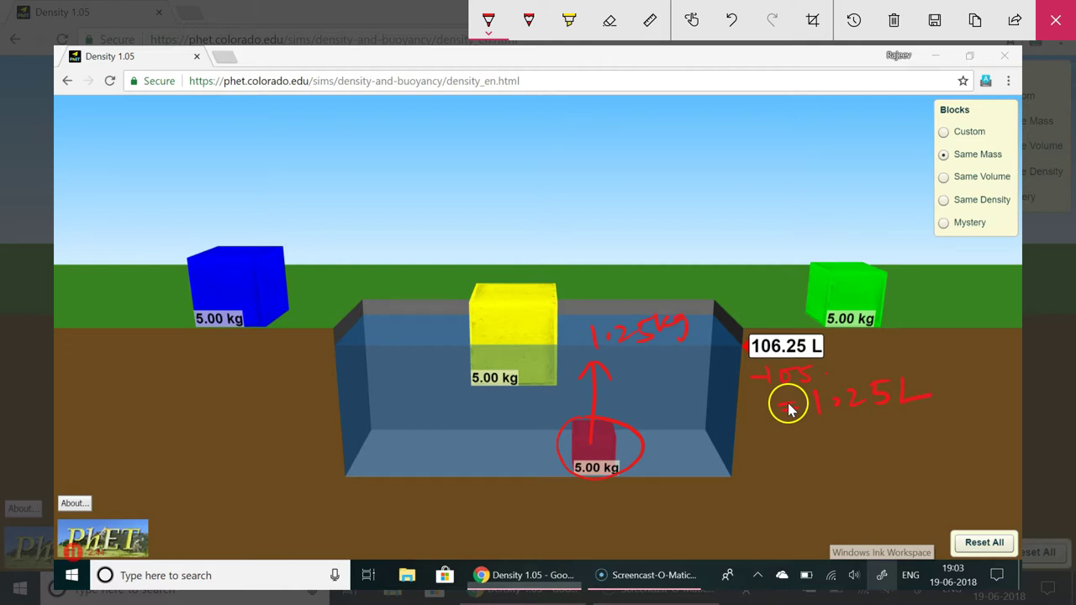
pyautogui.moveTo(714, 300); pyautogui.dragTo(702, 343)
pyautogui.moveTo(699, 316); pyautogui.dragTo(718, 311)
pyautogui.moveTo(593, 427); pyautogui.dragTo(592, 509)
pyautogui.moveTo(711, 485); pyautogui.dragTo(701, 521)
pyautogui.moveTo(692, 502); pyautogui.dragTo(711, 497)
# Circle the 1.25 kgf label, add an arrow with a '5 kgf??' note, and link the yellow block to it
pyautogui.moveTo(704, 294); pyautogui.dragTo(599, 360)
pyautogui.moveTo(645, 285)
pyautogui.mouseDown()
pyautogui.moveTo(682, 243)
pyautogui.moveTo(679, 255)
pyautogui.mouseUp()
pyautogui.moveTo(699, 232); pyautogui.dragTo(698, 250)
pyautogui.moveTo(699, 228)
pyautogui.mouseDown()
pyautogui.moveTo(731, 223)
pyautogui.moveTo(753, 247)
pyautogui.mouseUp()
pyautogui.moveTo(775, 213)
pyautogui.mouseDown()
pyautogui.moveTo(755, 242)
pyautogui.moveTo(784, 224)
pyautogui.mouseUp()
pyautogui.moveTo(785, 215)
pyautogui.mouseDown()
pyautogui.moveTo(791, 251)
pyautogui.moveTo(808, 235)
pyautogui.mouseUp()
pyautogui.moveTo(809, 242); pyautogui.dragTo(809, 244)
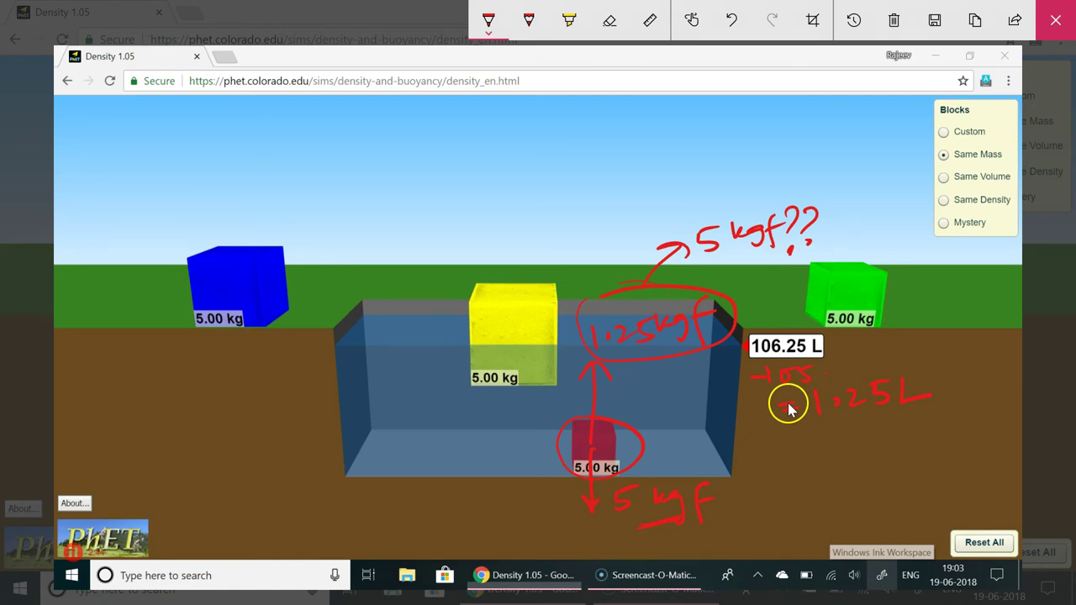
pyautogui.moveTo(495, 296); pyautogui.dragTo(506, 284)
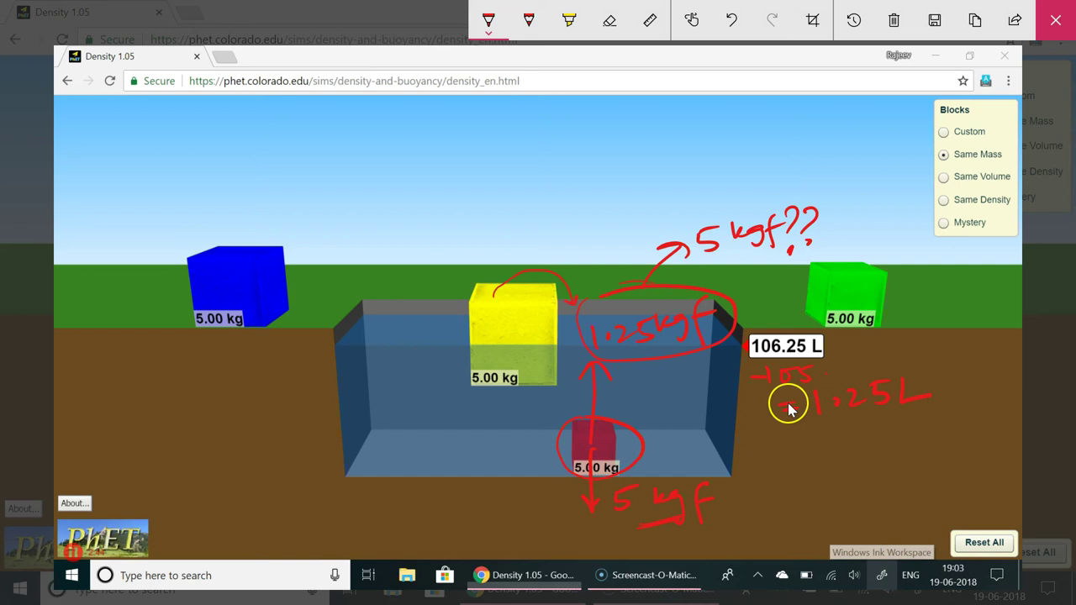